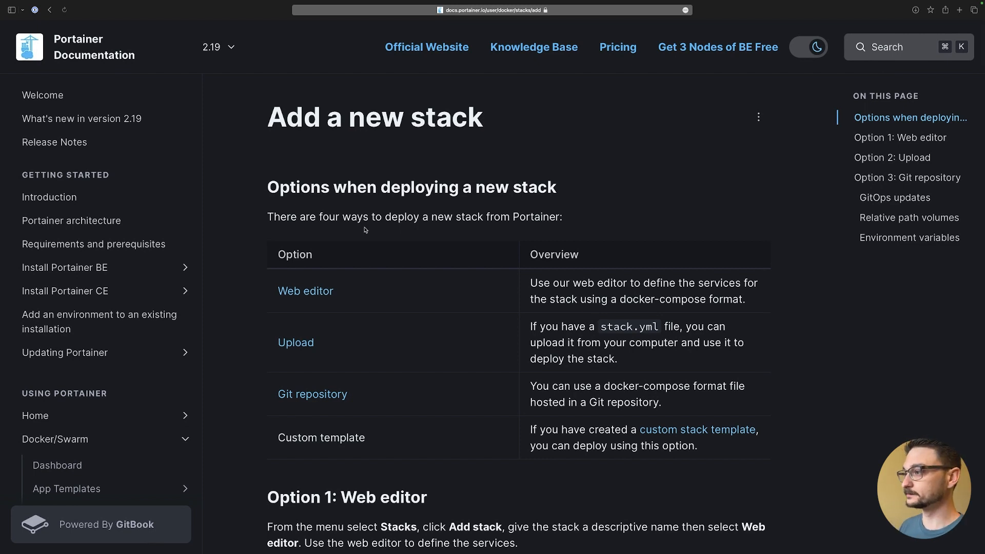
- Read the web editor option in the documentation's table of ways to deploy a new stack
scroll(365, 230, down, 2)
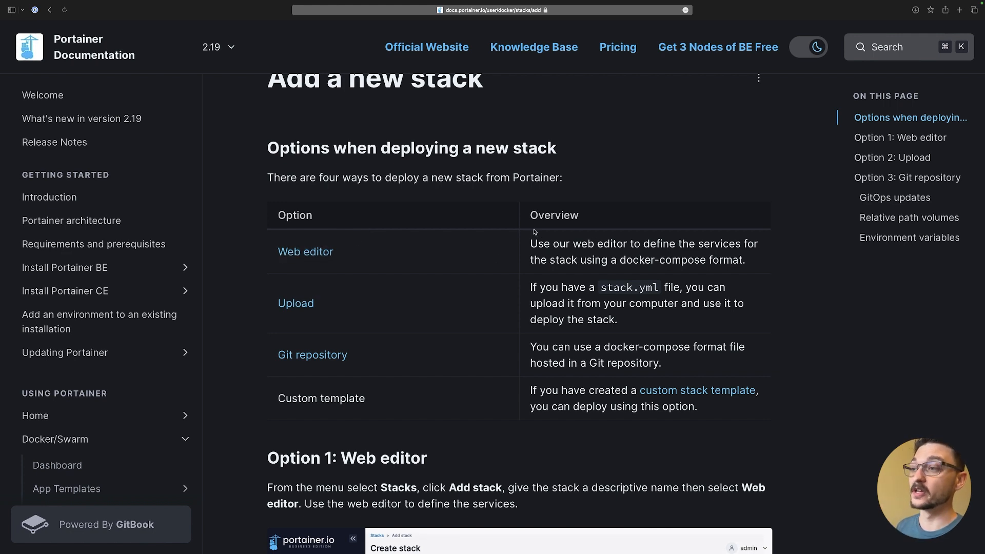
drag(528, 245, 731, 262)
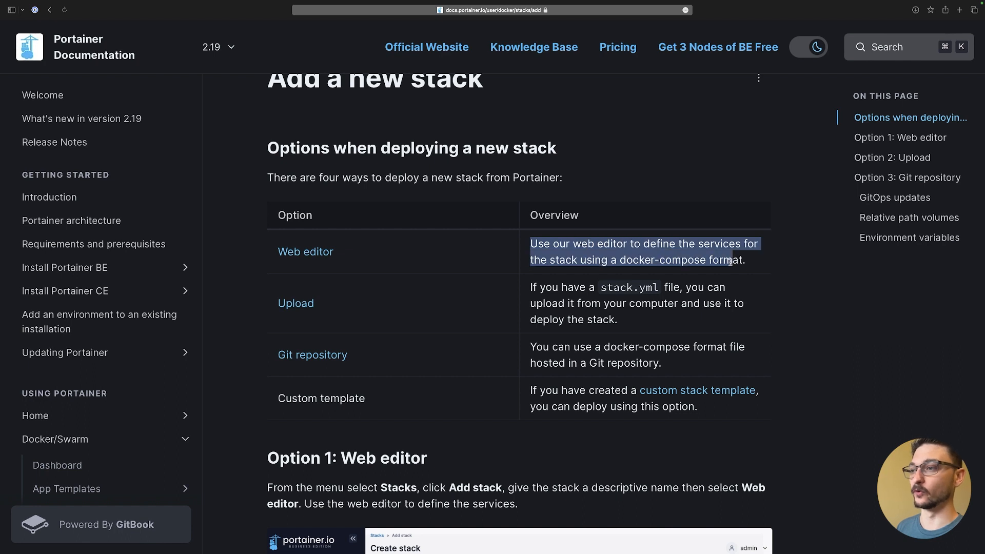
click(795, 283)
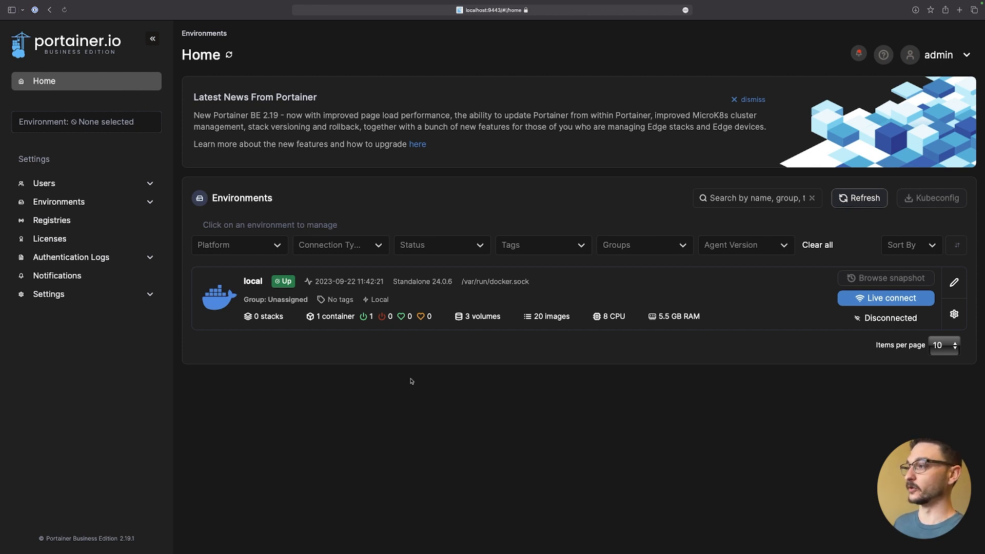
- Open the local environment's stacks and start creating a new stack
click(432, 302)
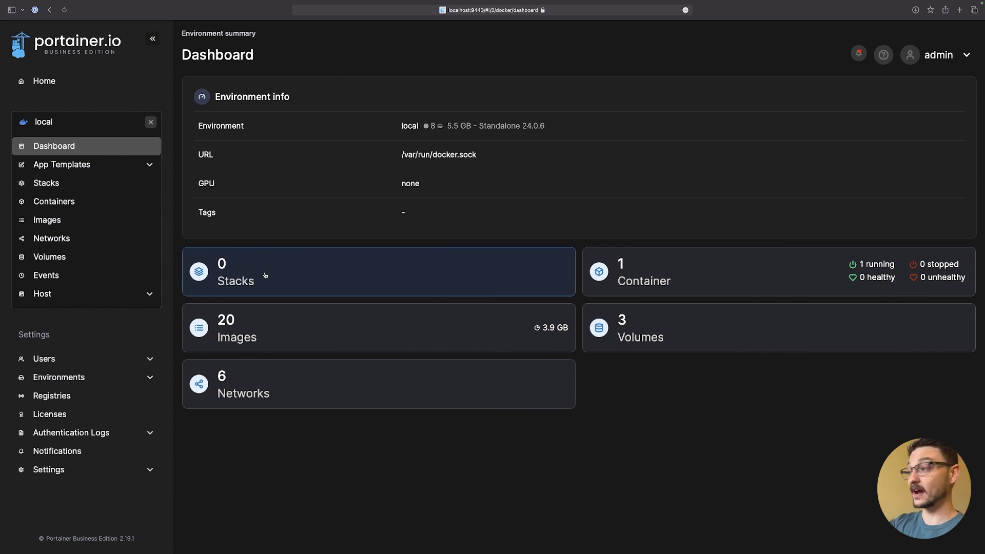
click(285, 275)
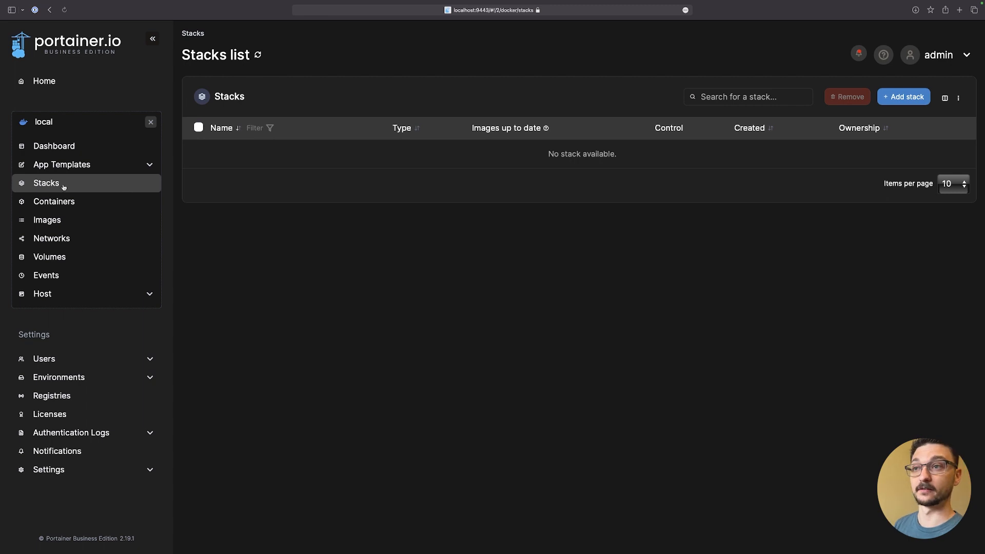
click(892, 100)
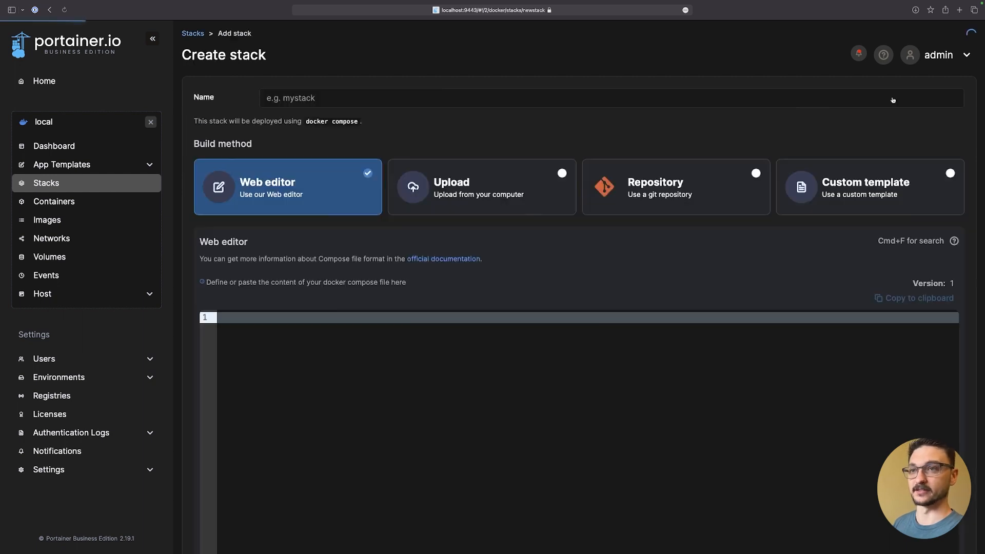
click(573, 258)
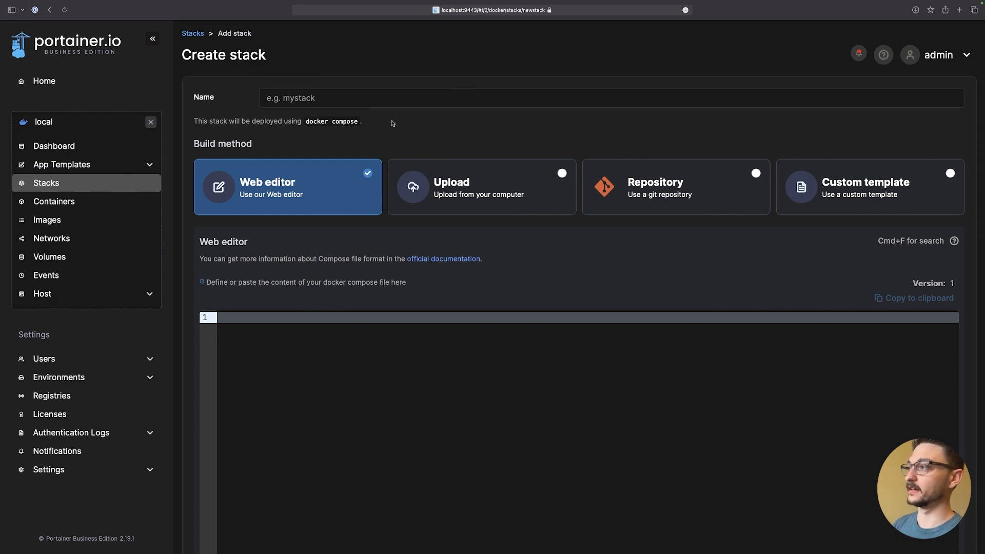
- Name the new stack wordpress
click(305, 95)
text(wordpress)
click(465, 129)
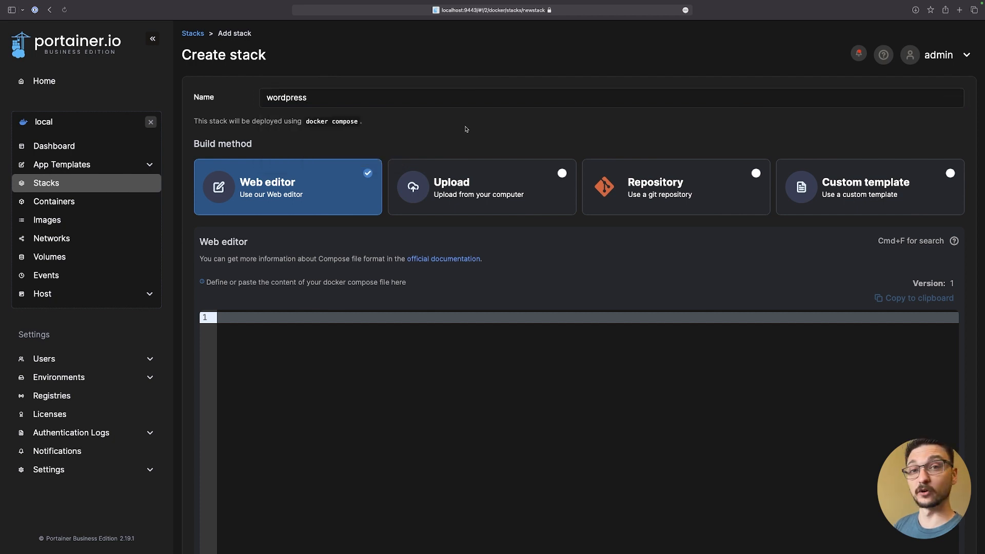
- Paste the prepared WordPress and MariaDB compose file into the stack's web editor
scroll(336, 337, down, 3)
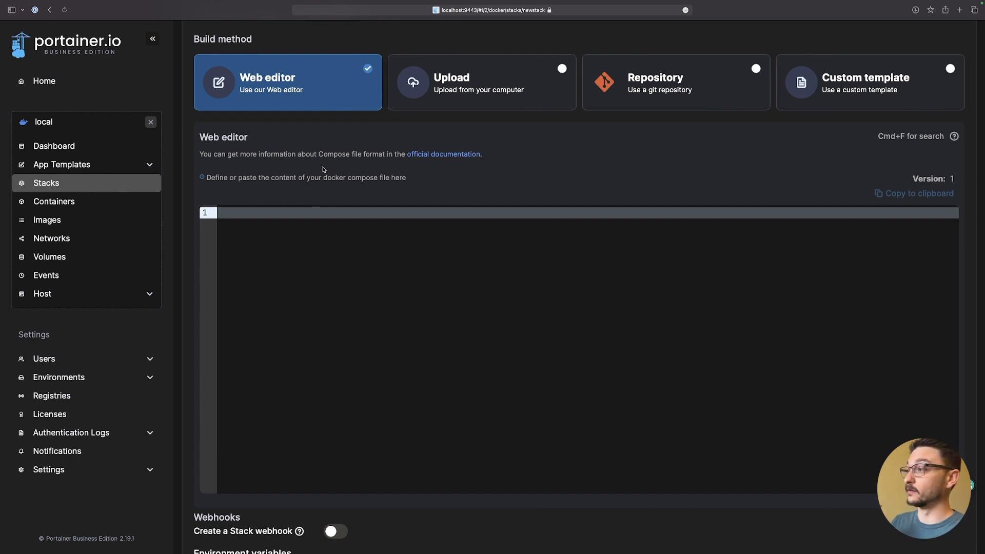
drag(206, 177, 272, 177)
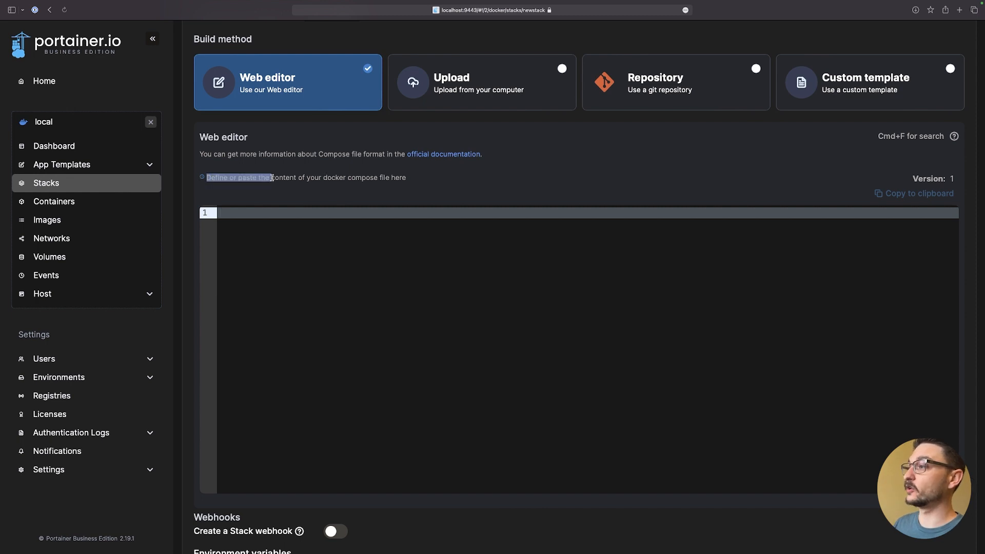
click(310, 178)
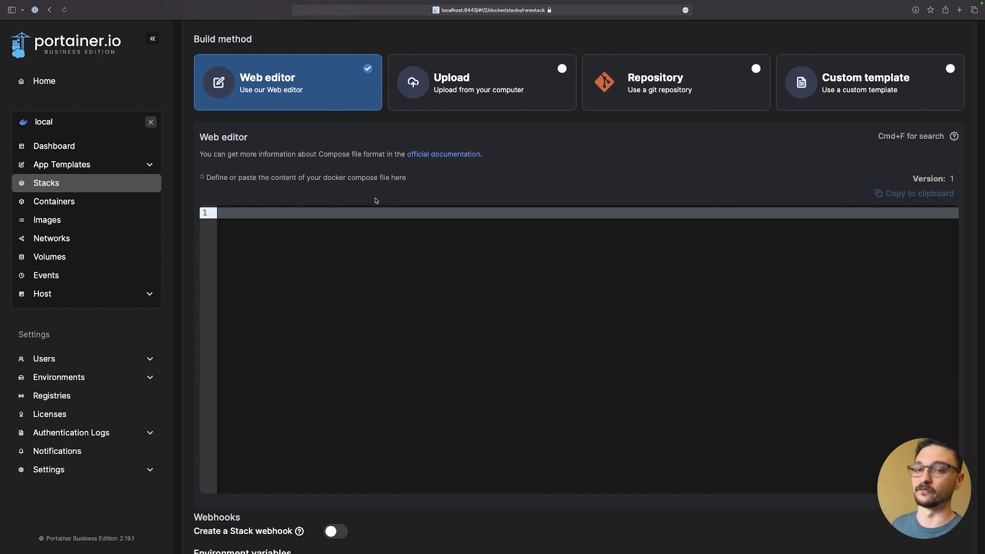
click(386, 236)
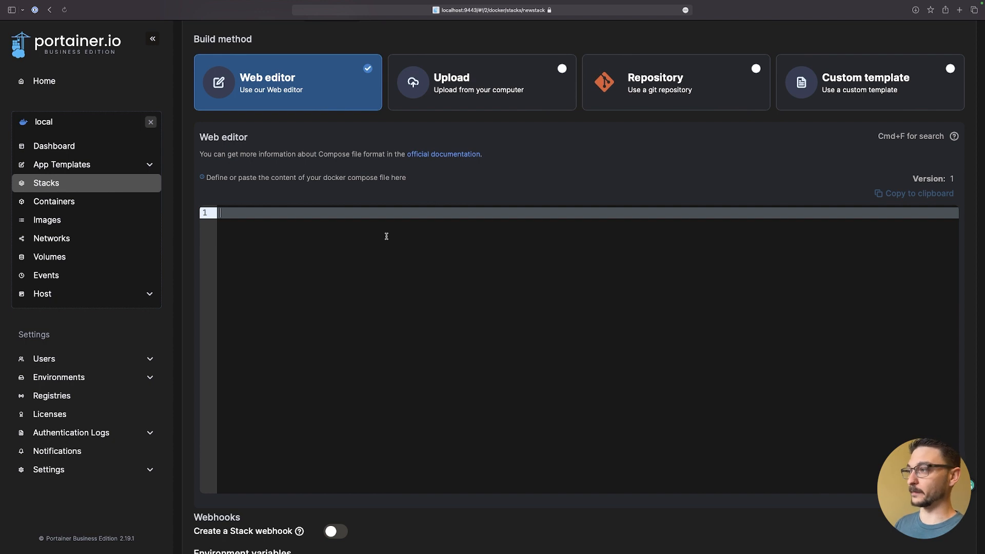
key(super+v)
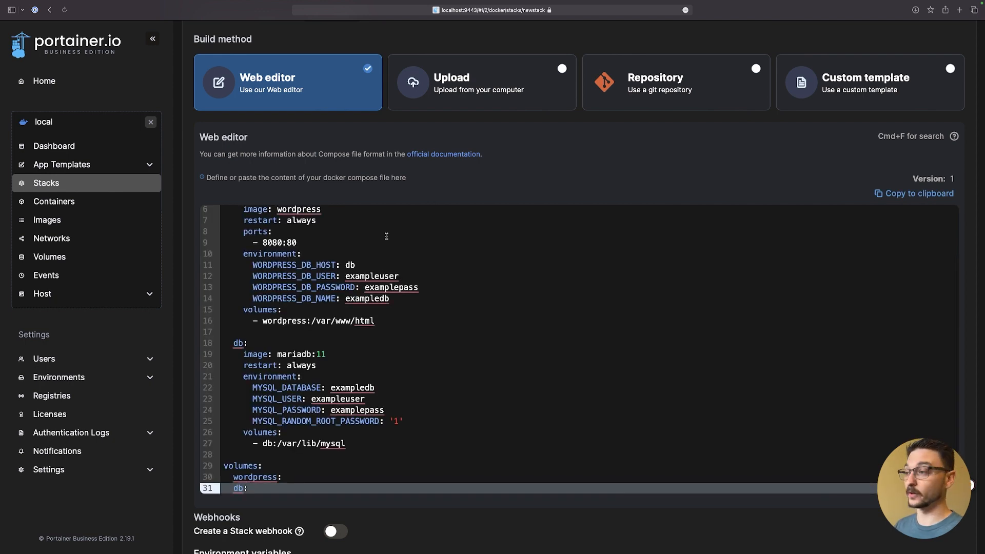
- Review the compose file's wordpress and db services, including their images, ports, environment values and volumes
scroll(386, 235, up, 3)
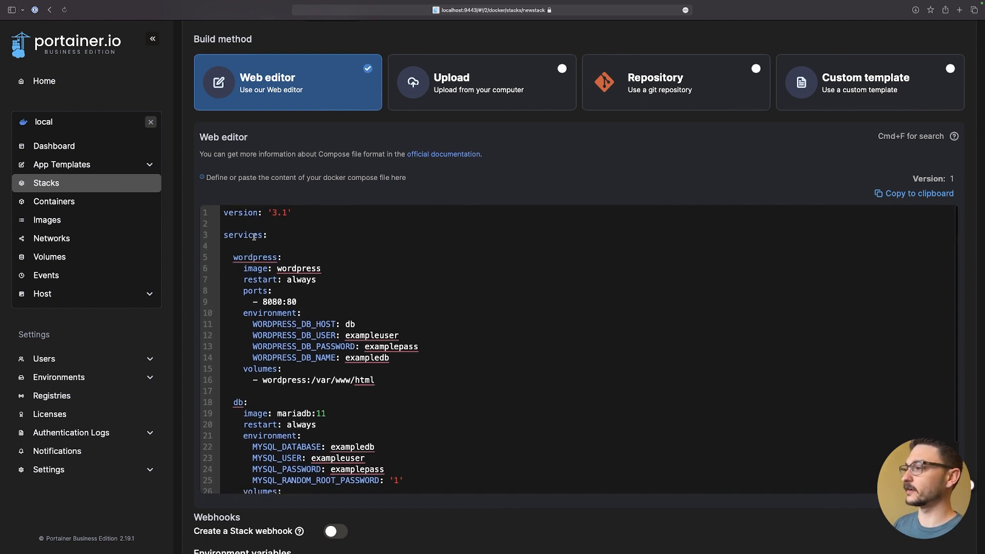
scroll(284, 254, down, 1)
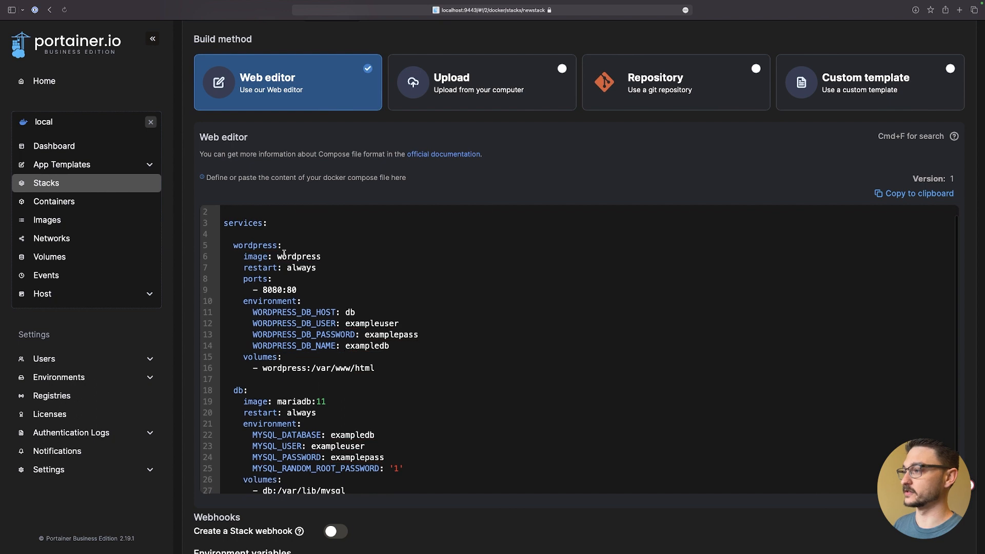
click(254, 247)
click(397, 263)
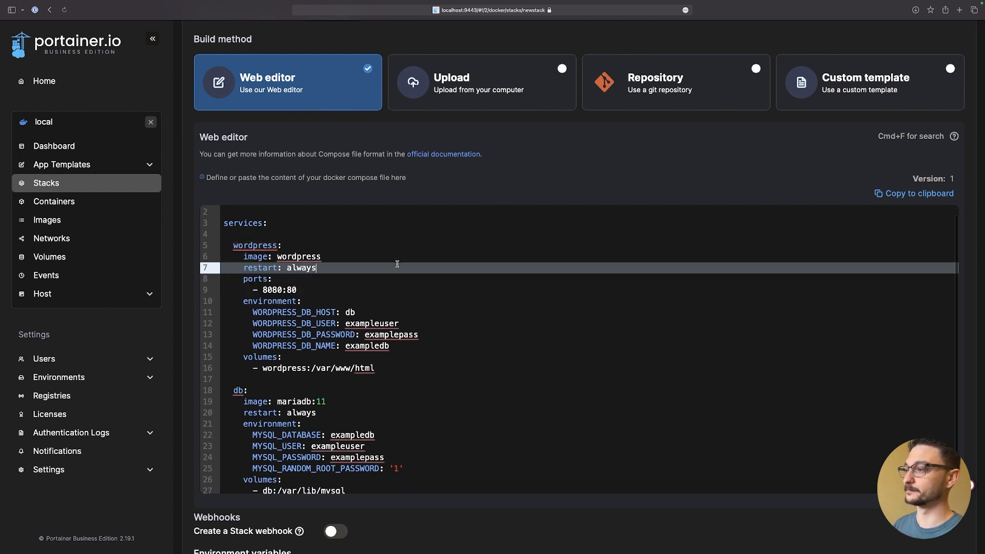
scroll(397, 264, down, 1)
scroll(396, 263, down, 3)
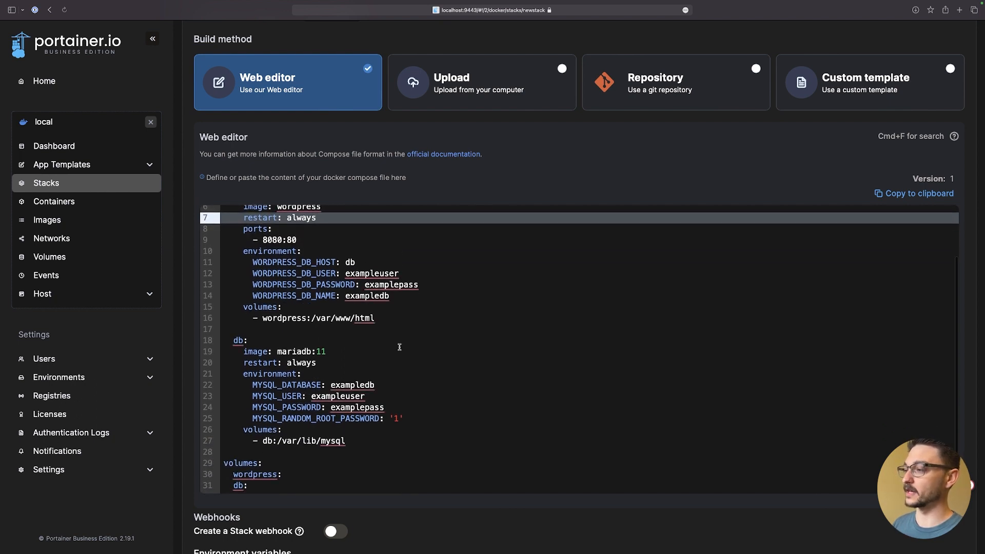
scroll(370, 360, up, 2)
scroll(369, 360, down, 2)
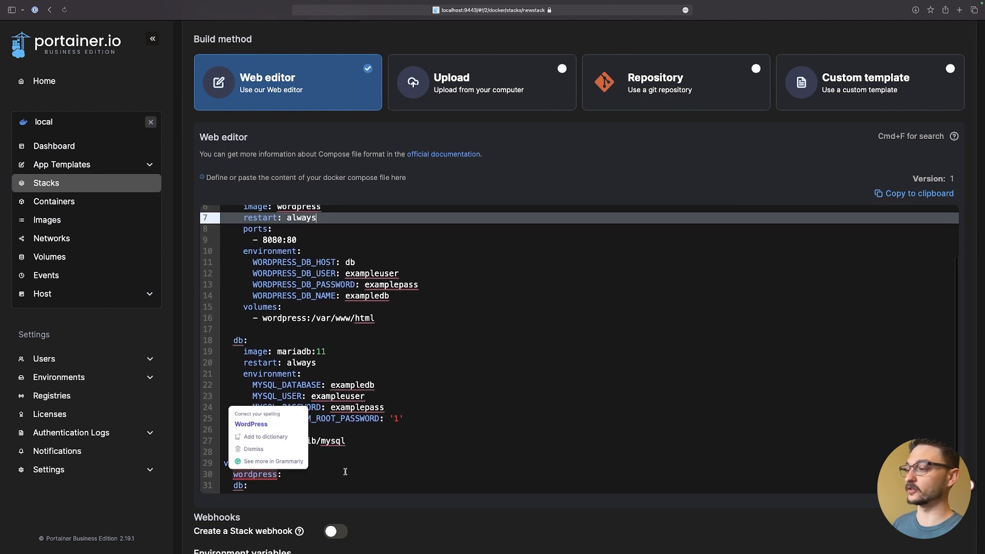
scroll(409, 470, up, 5)
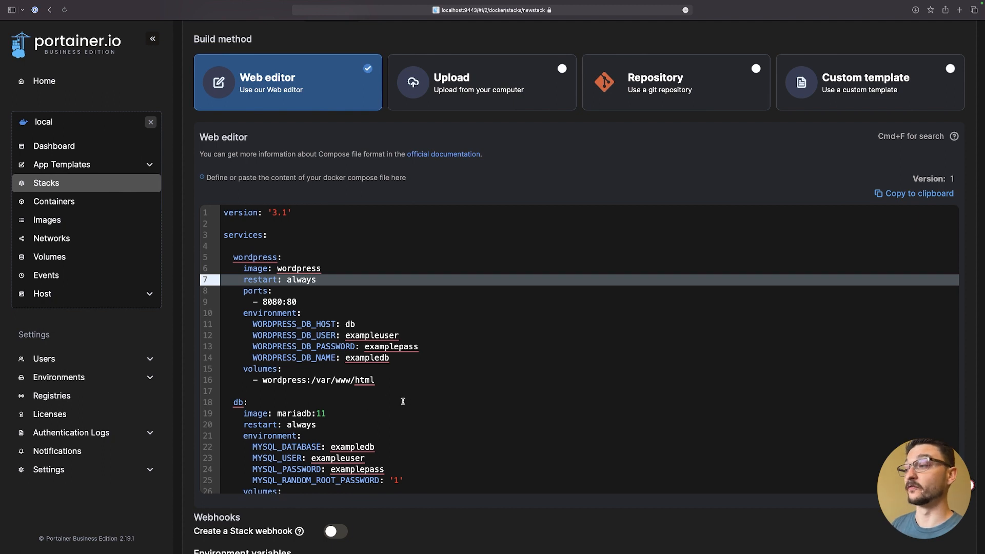
scroll(407, 402, down, 2)
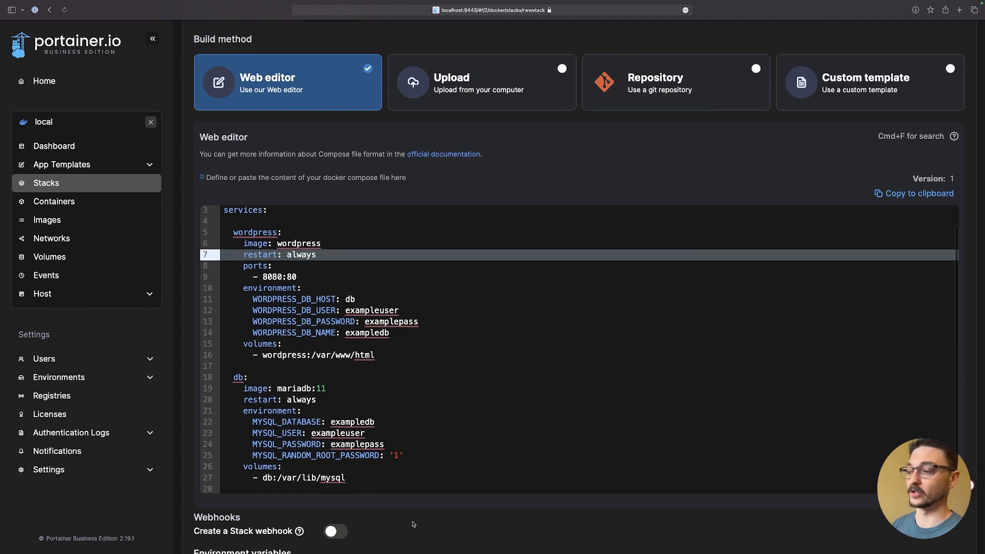
- Add an empty environment variable entry to the stack and remove it again
scroll(413, 523, down, 5)
scroll(413, 524, down, 3)
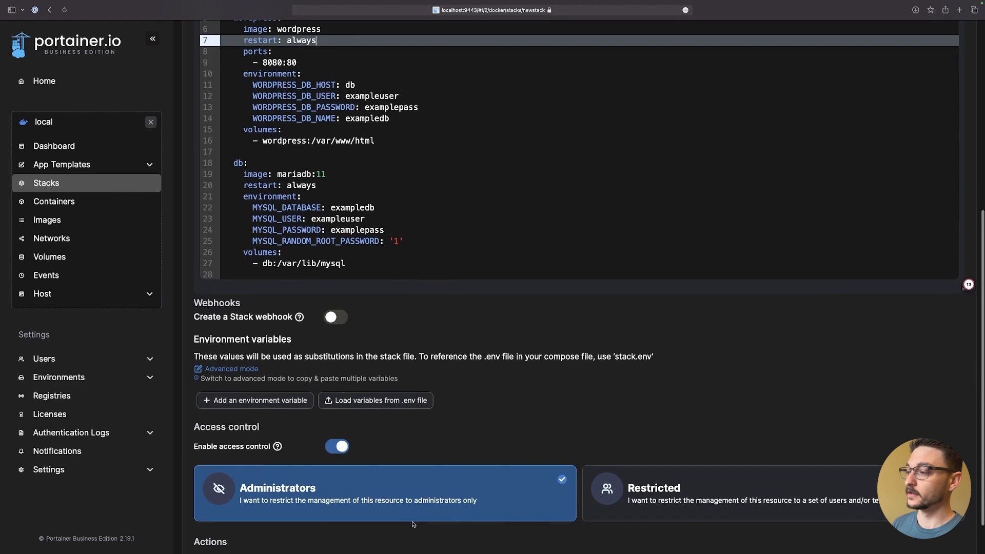
click(252, 403)
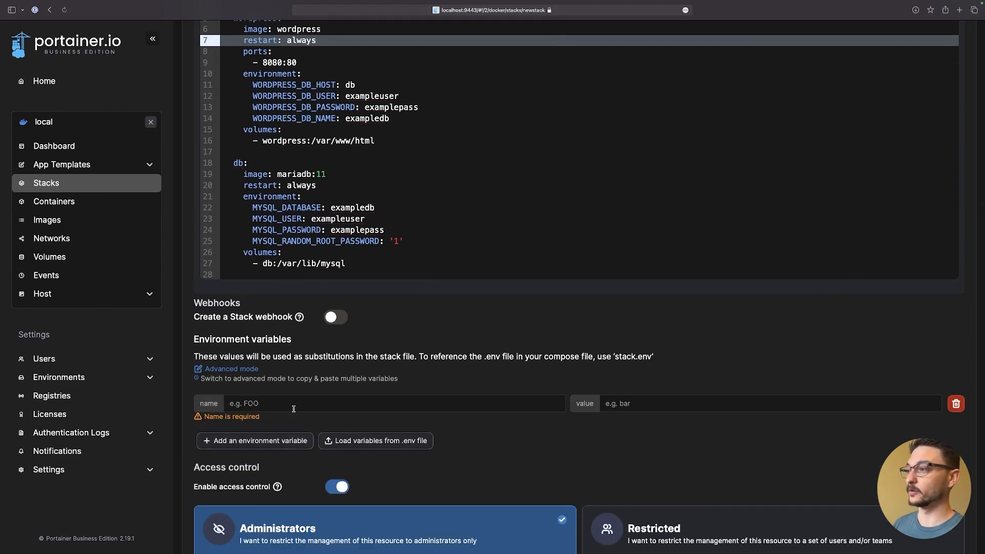
click(247, 205)
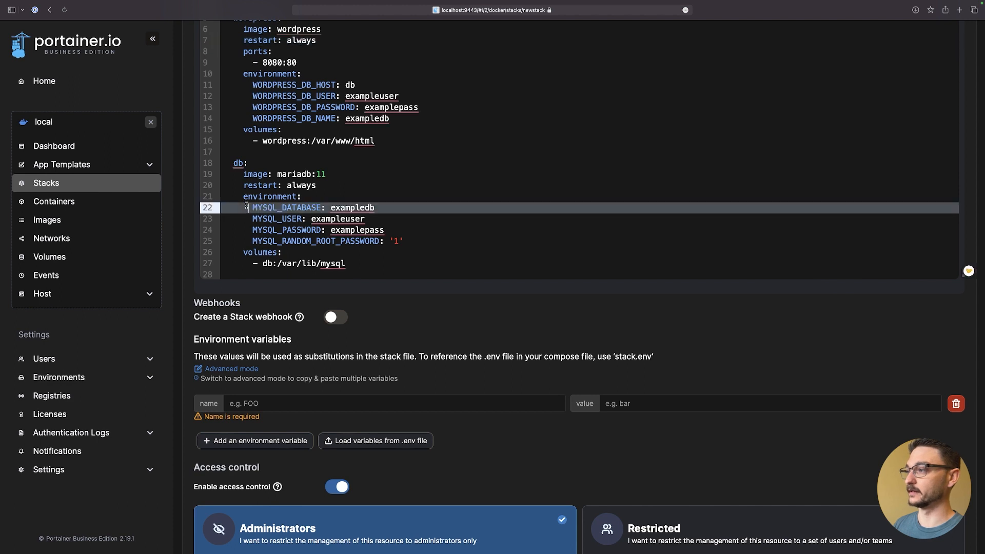
click(269, 402)
click(460, 438)
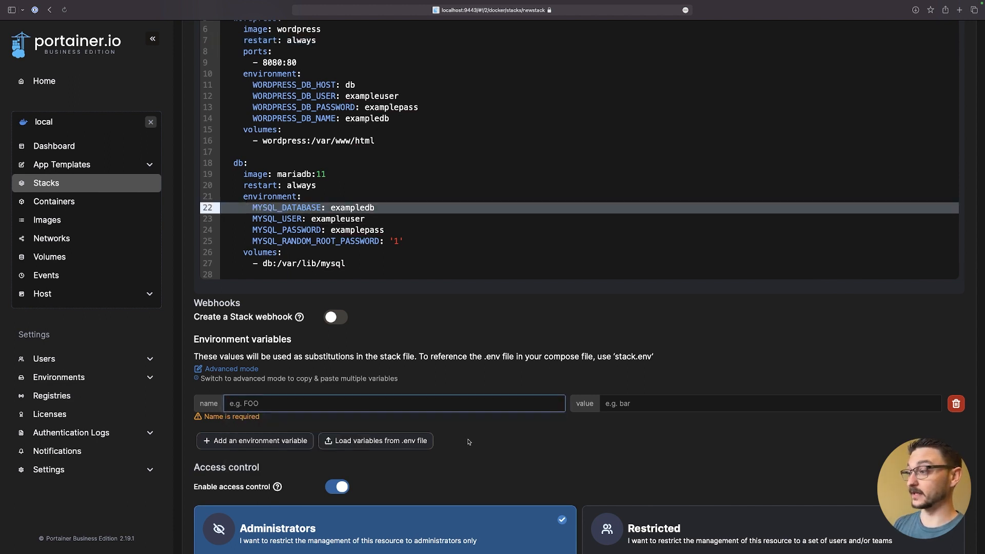
click(955, 404)
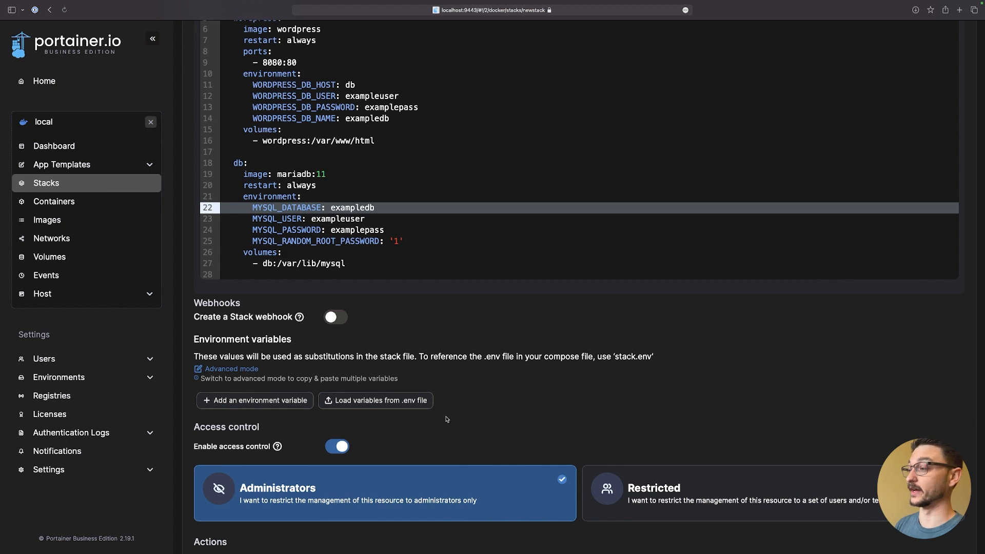
- Deploy the wordpress stack with management restricted to administrators
scroll(446, 419, up, 2)
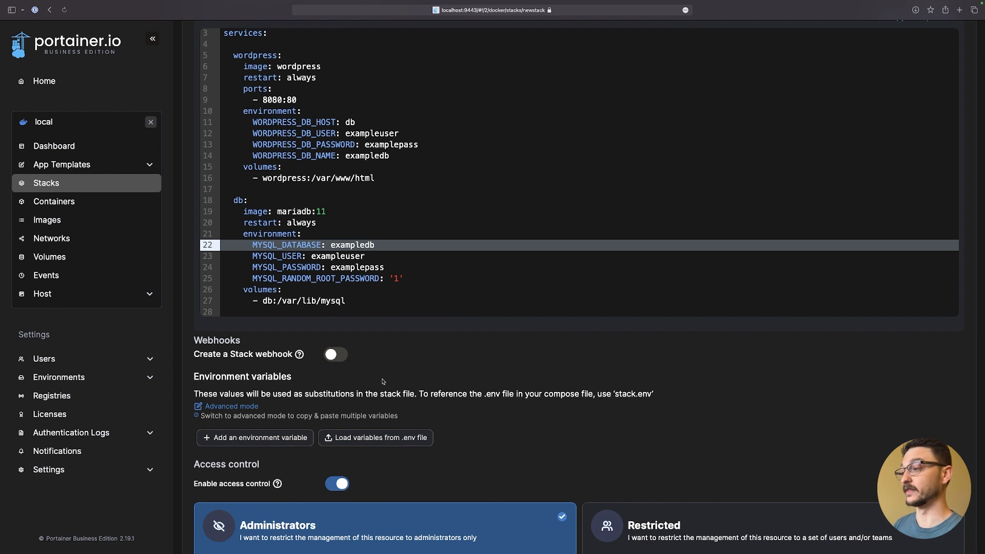
scroll(382, 382, up, 4)
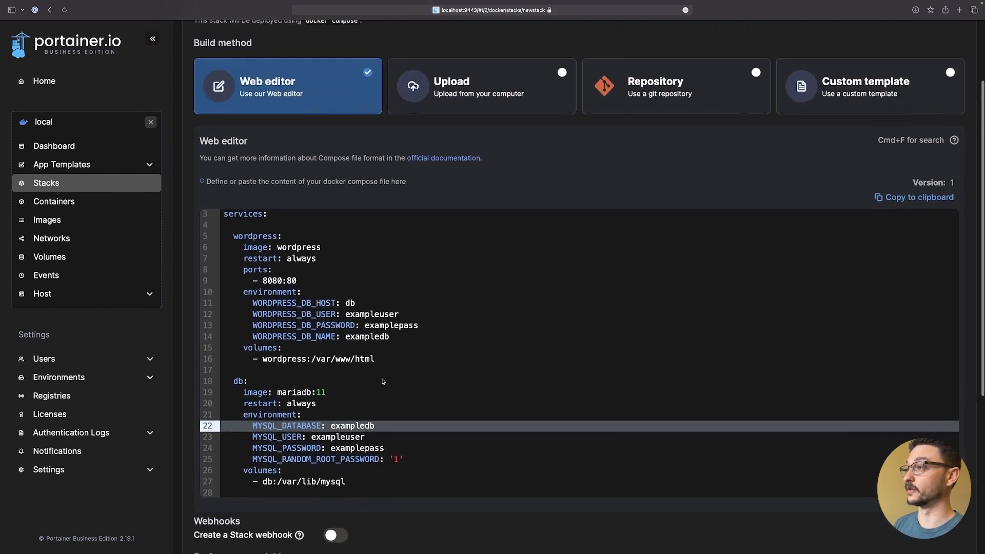
scroll(382, 378, down, 5)
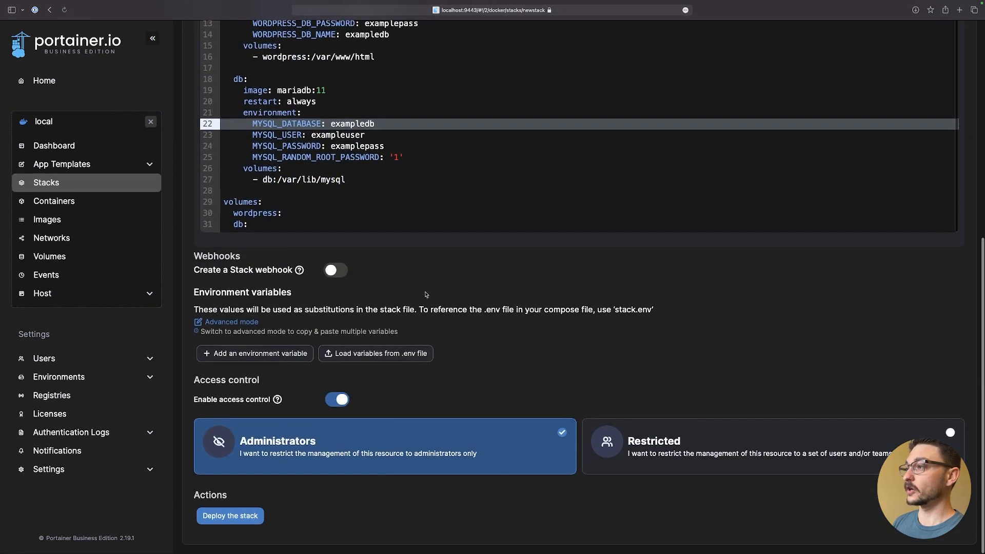
scroll(369, 206, up, 1)
scroll(369, 207, up, 1)
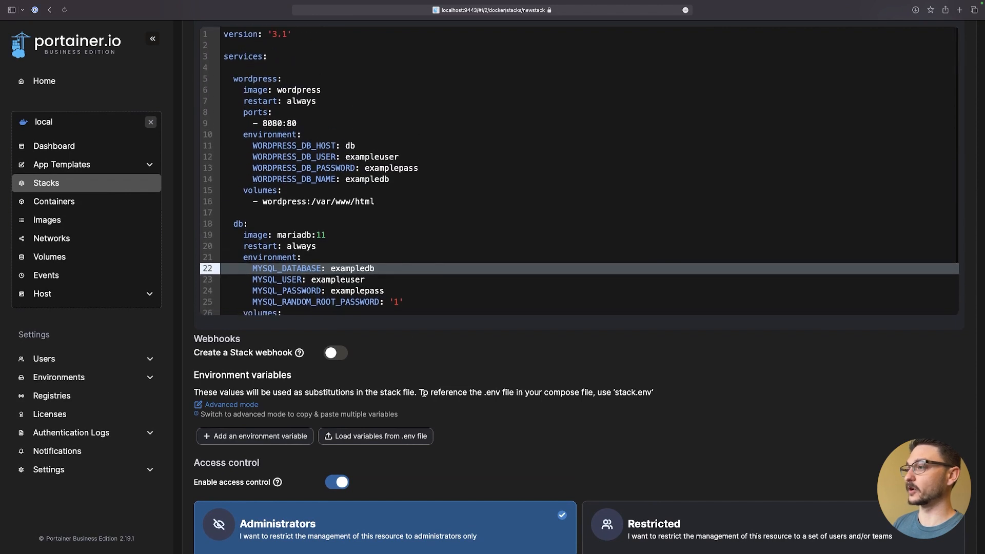
scroll(371, 296, up, 2)
scroll(371, 296, down, 3)
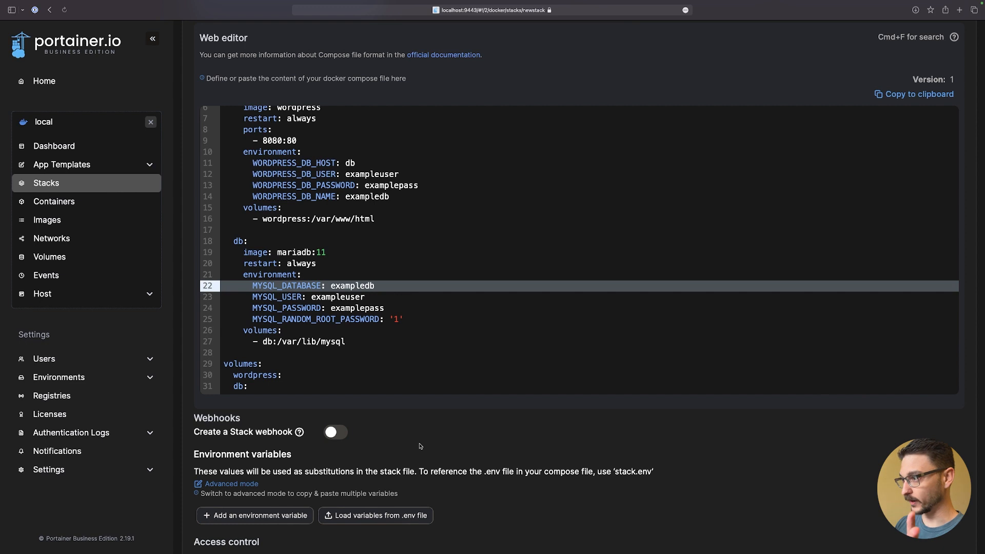
scroll(419, 446, down, 4)
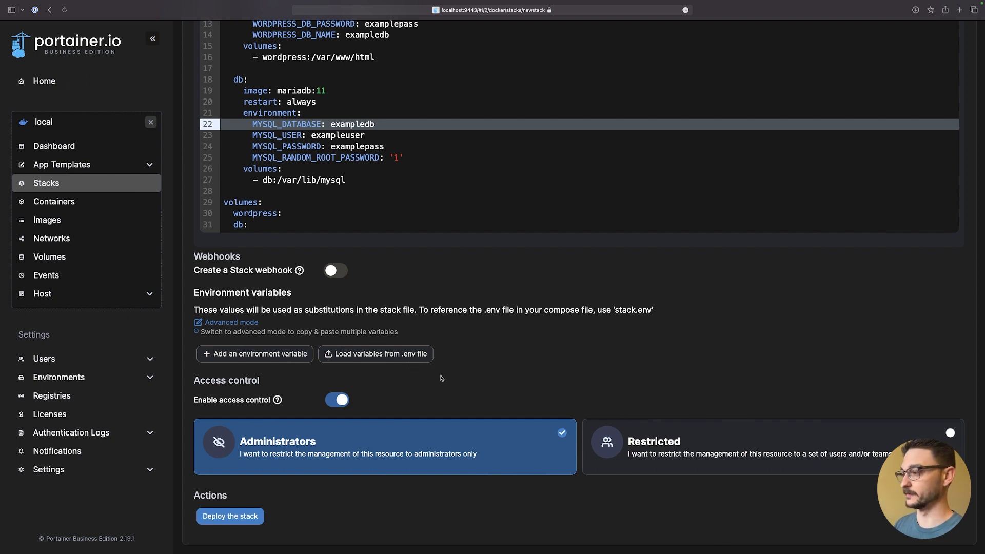
click(244, 517)
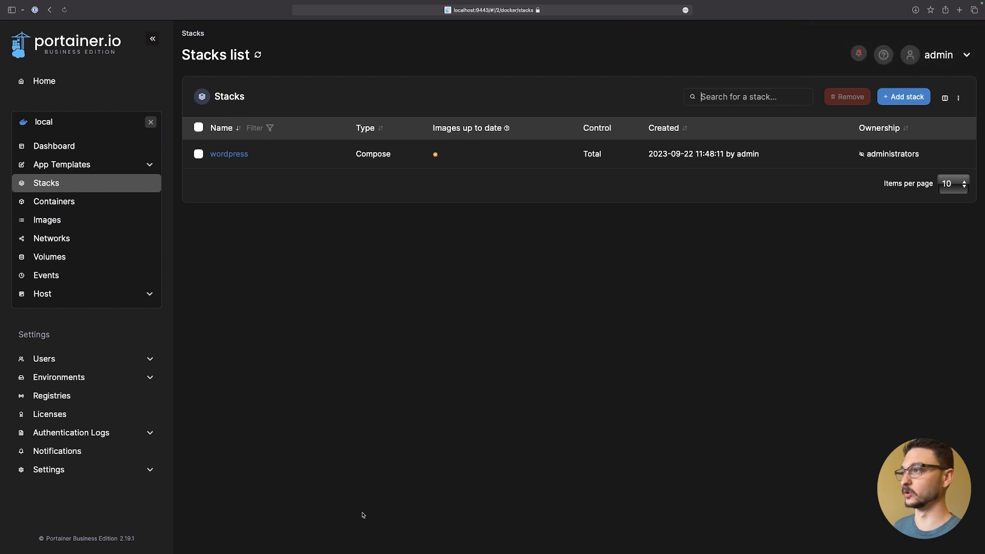
- Inspect the deployed wordpress stack's containers and the environment's volume list, then return to the stacks list
click(228, 154)
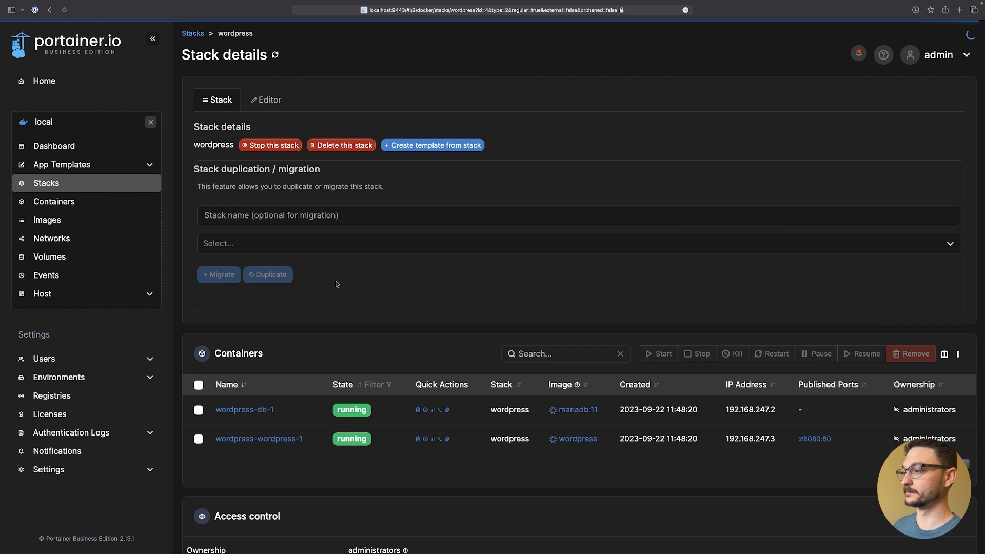
scroll(372, 303, down, 1)
scroll(372, 302, down, 1)
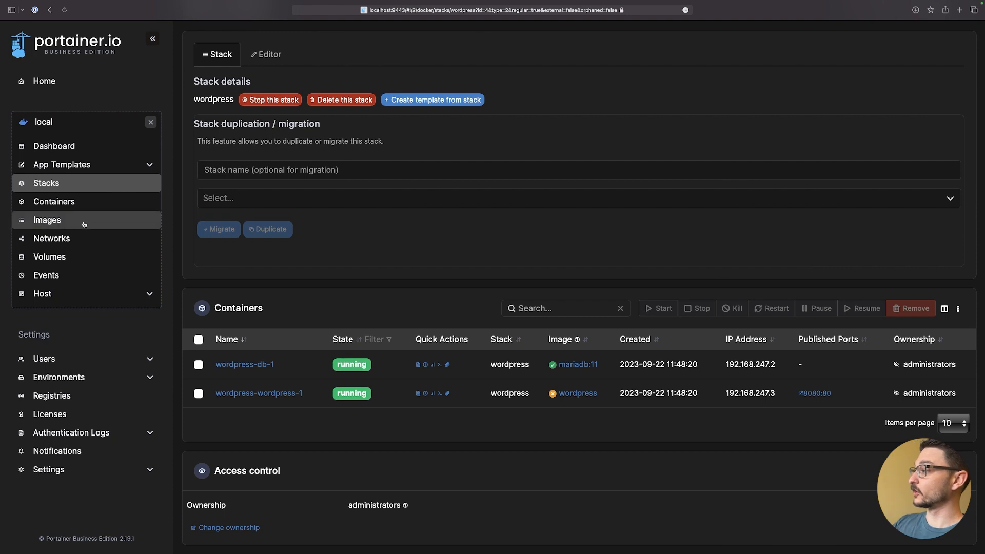
click(65, 257)
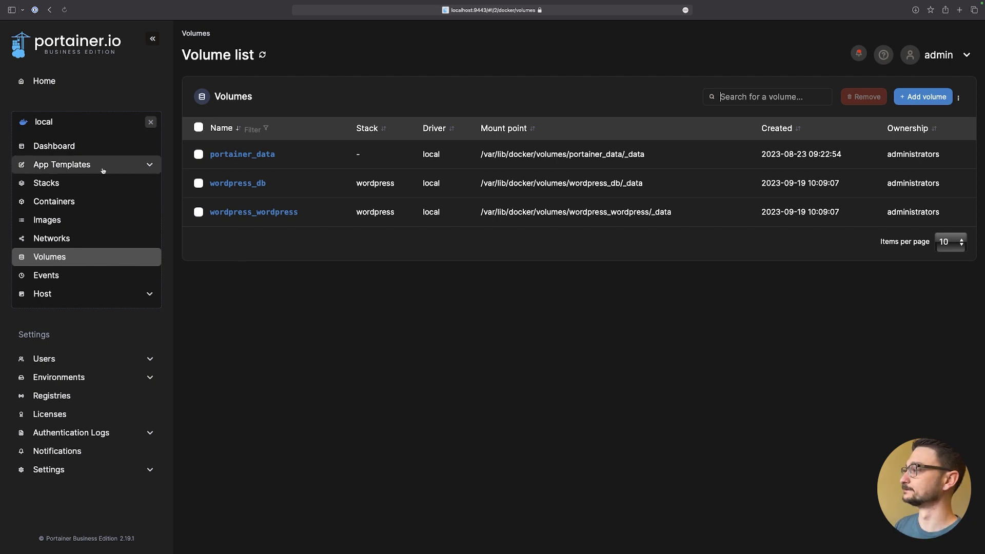
click(76, 185)
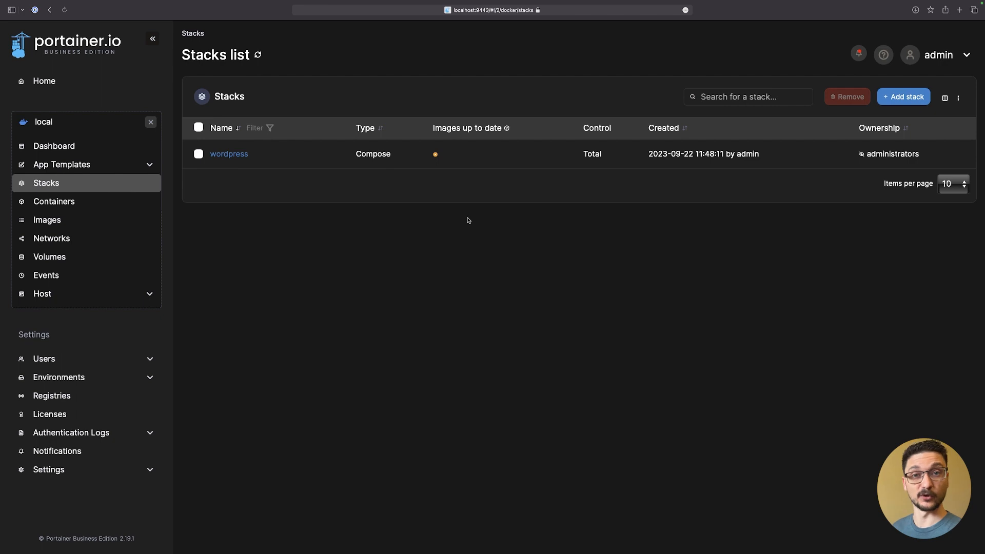
- Try to open localhost:8080 in a new browser tab
click(358, 10)
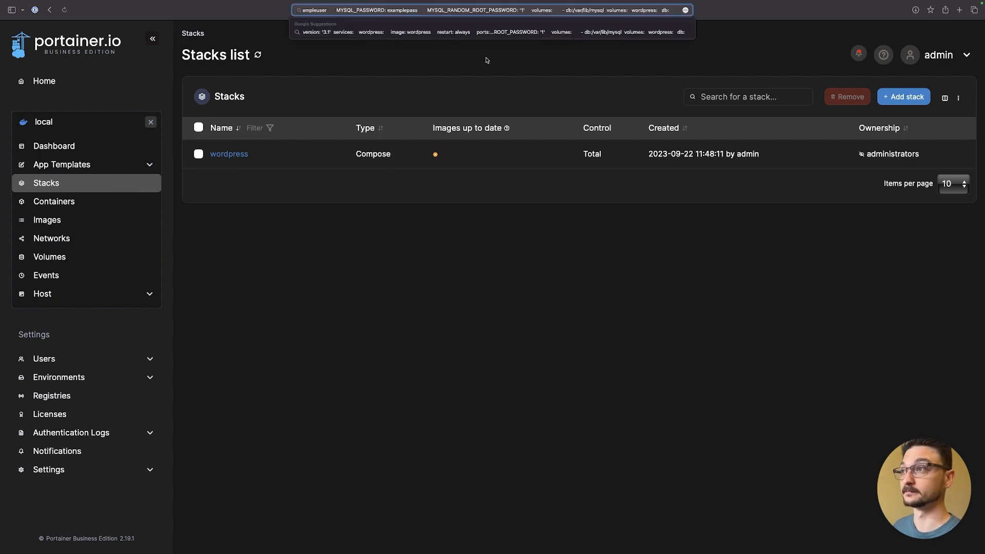
key(super+t)
text(localhost:8080)
key(Return)
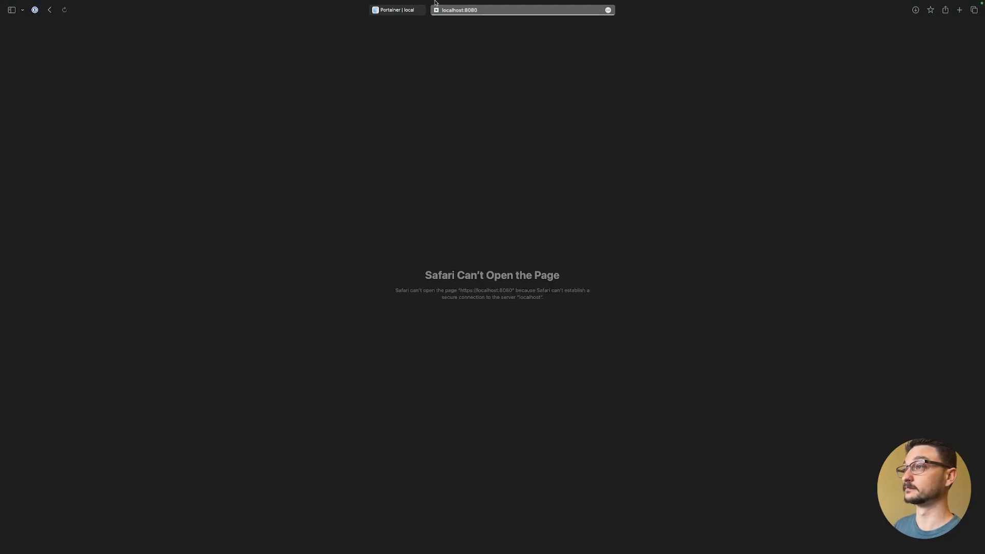
- Correct the localhost:8080 address and load the page again
click(472, 20)
click(452, 19)
key(Delete)
key(Return)
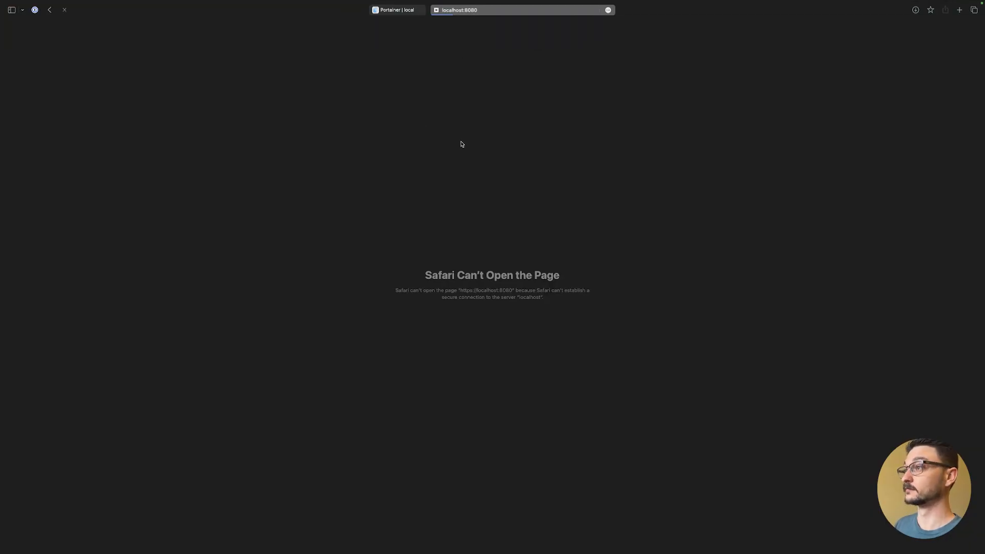